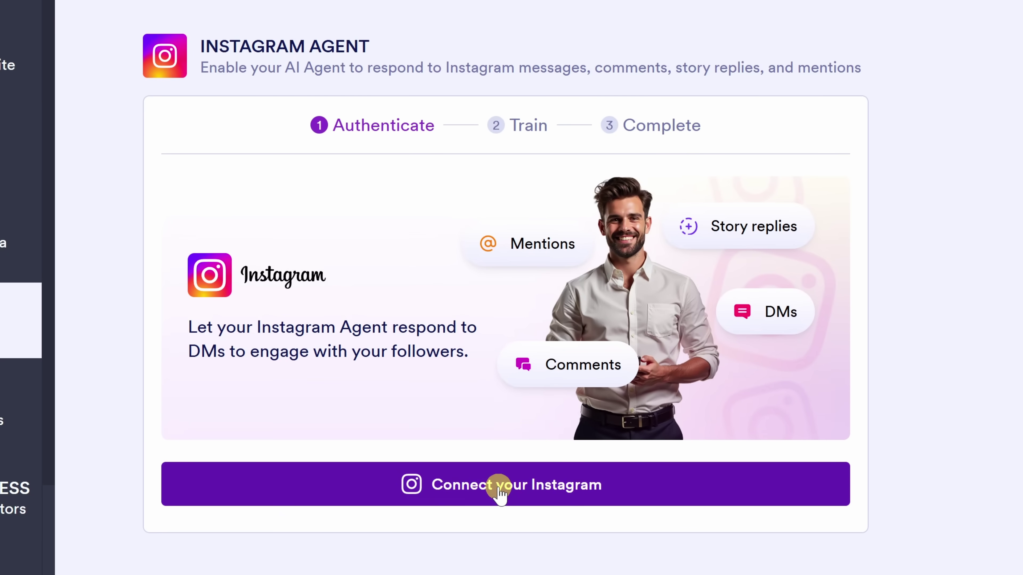
Connect the Instagram account, allow access, train the agent on Bio, Posts and DMs, and complete the setup.
{"action": "left_click", "coordinate": [500, 487]}
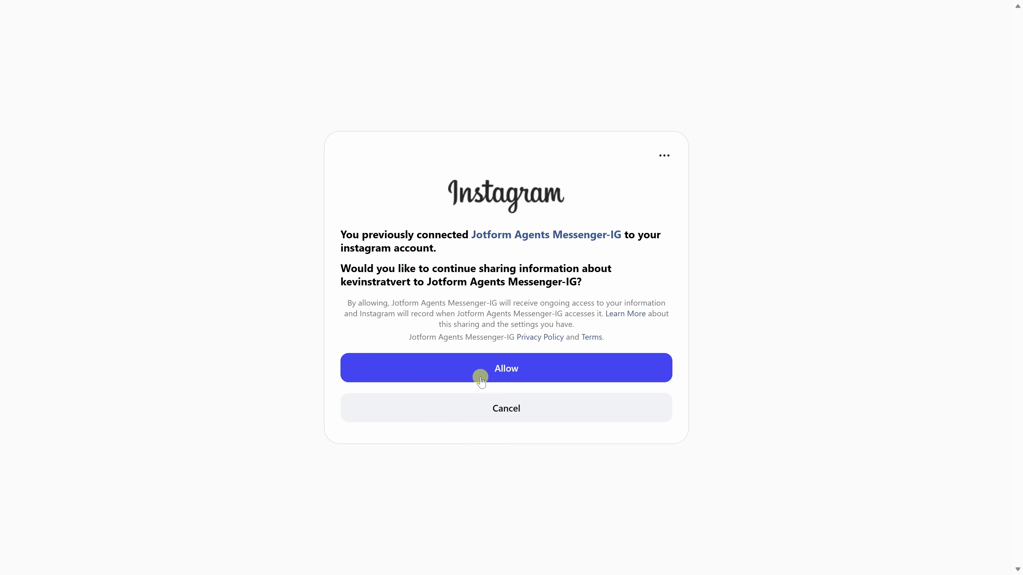
{"action": "left_click", "coordinate": [481, 378]}
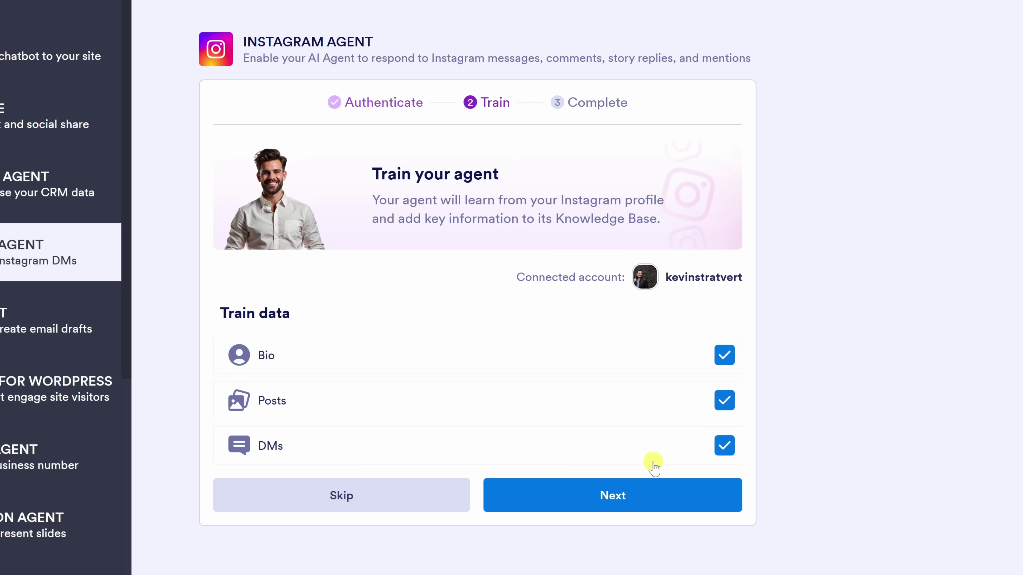
{"action": "left_click", "coordinate": [625, 499]}
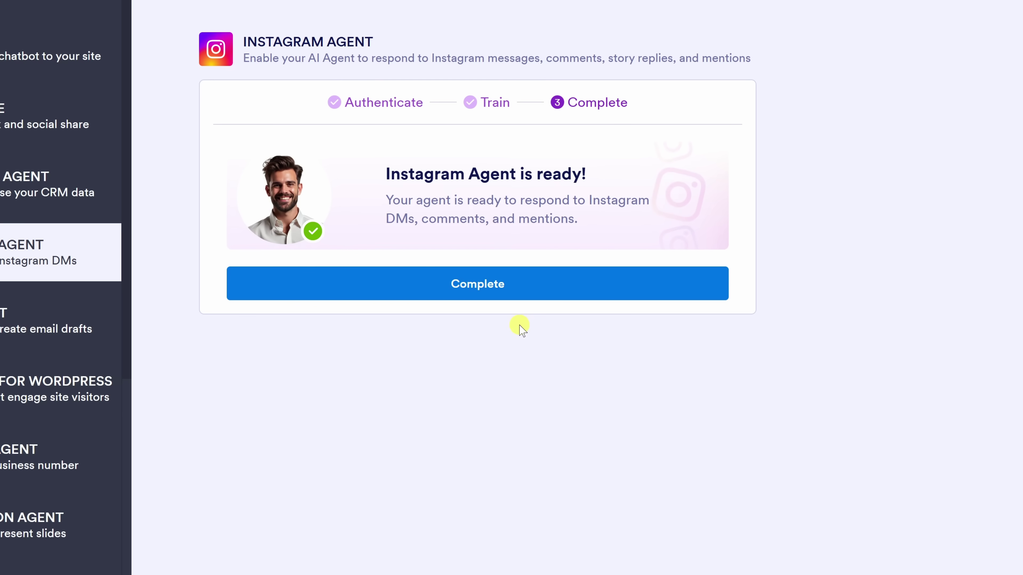
{"action": "left_click", "coordinate": [466, 287]}
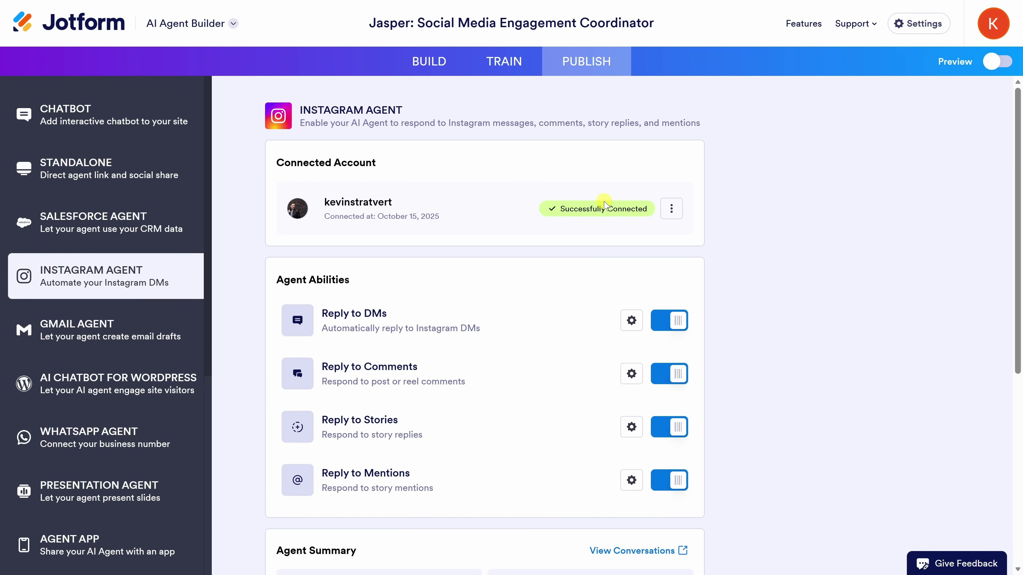
Switch the Reply to Comments ability off and back on.
{"action": "scroll", "coordinate": [607, 220], "scroll_direction": "down", "scroll_amount": 2}
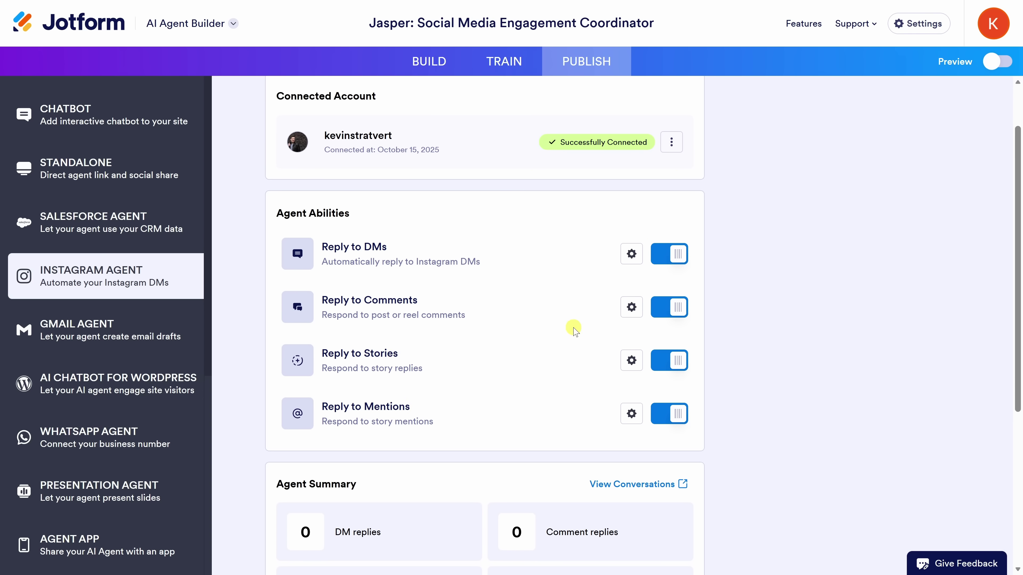
{"action": "left_click", "coordinate": [668, 255]}
{"action": "left_click", "coordinate": [669, 311]}
{"action": "left_click", "coordinate": [676, 309]}
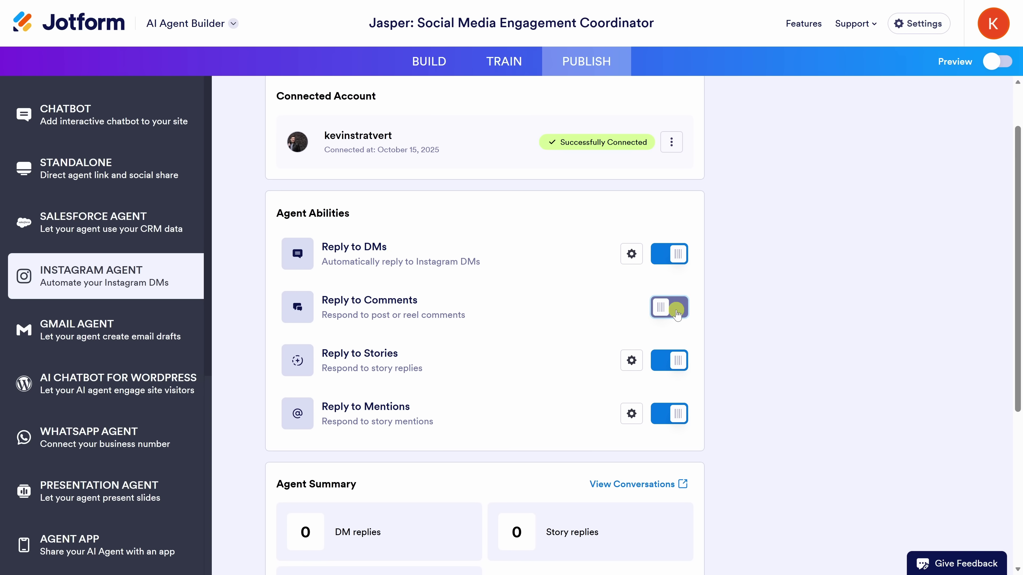
{"action": "left_click", "coordinate": [677, 311]}
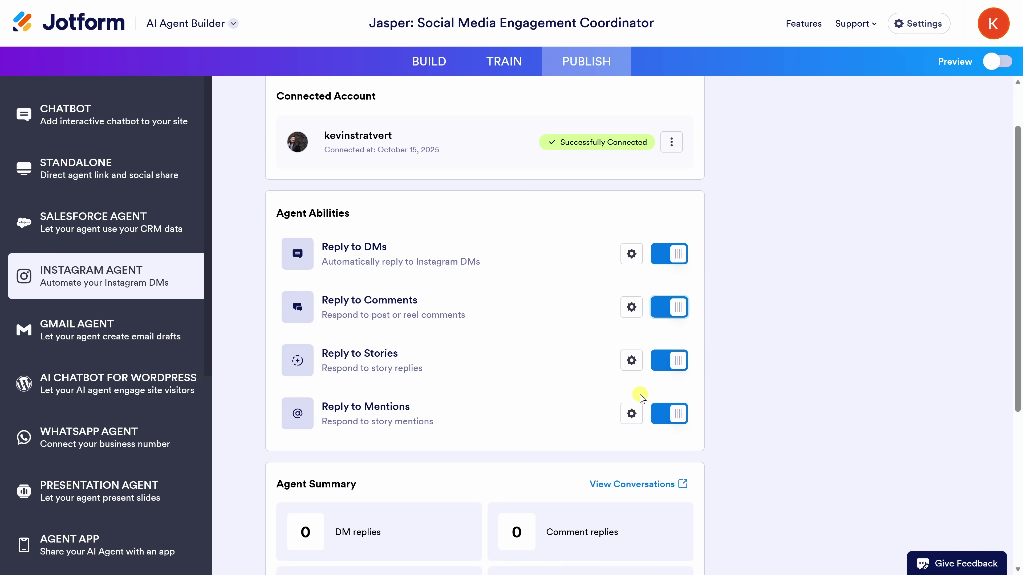
Review the agent summary and the connected account's options, and open the agent's knowledge base.
{"action": "scroll", "coordinate": [649, 330], "scroll_direction": "down", "scroll_amount": 5}
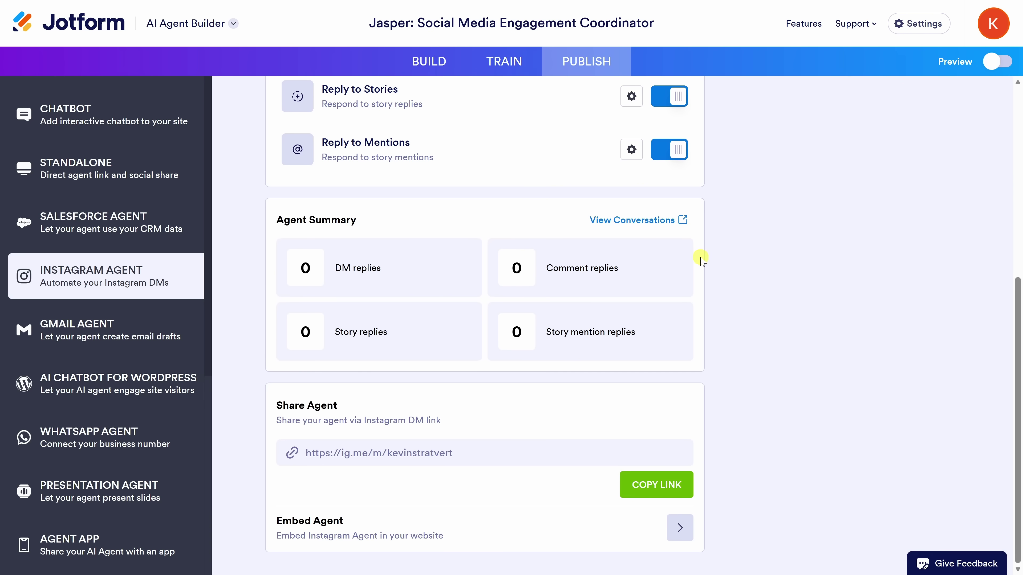
{"action": "scroll", "coordinate": [701, 256], "scroll_direction": "up", "scroll_amount": 8}
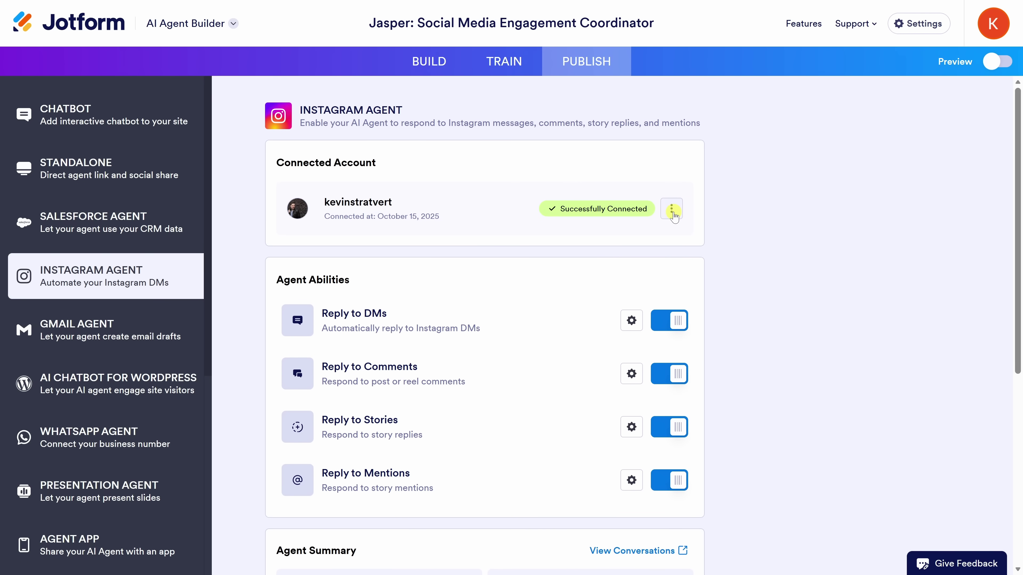
{"action": "left_click", "coordinate": [672, 209]}
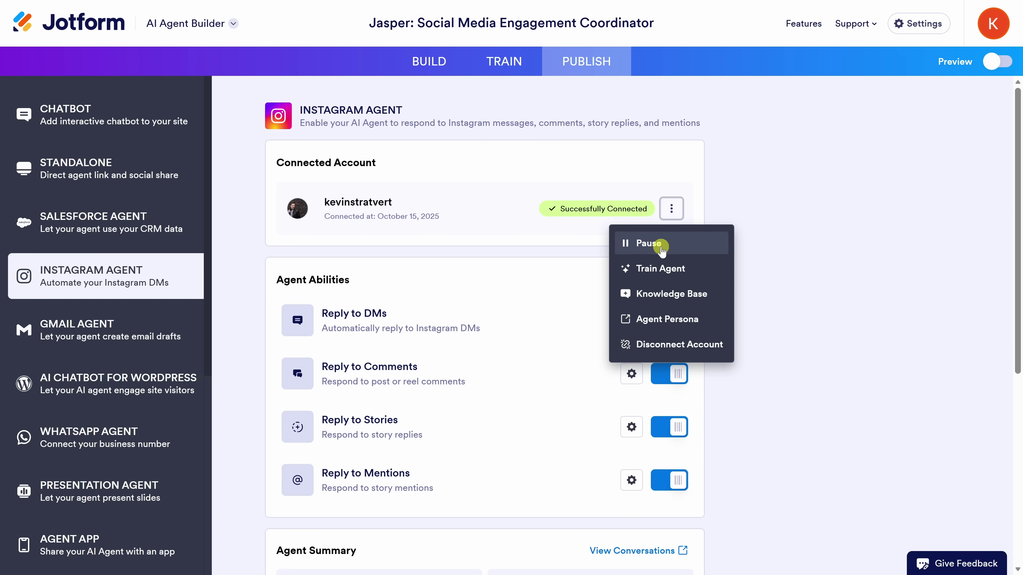
{"action": "left_click", "coordinate": [830, 276]}
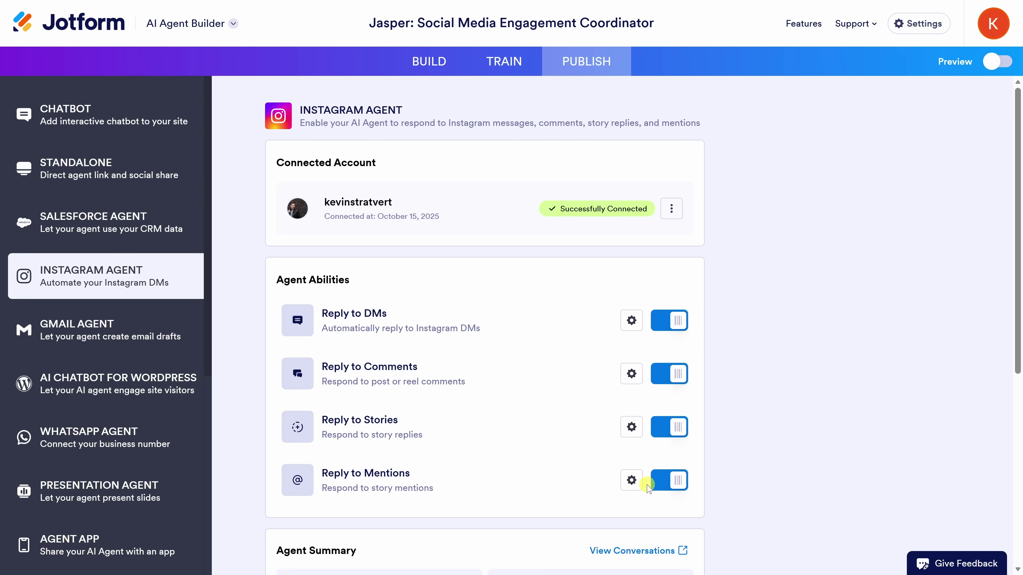
{"action": "left_click", "coordinate": [671, 209]}
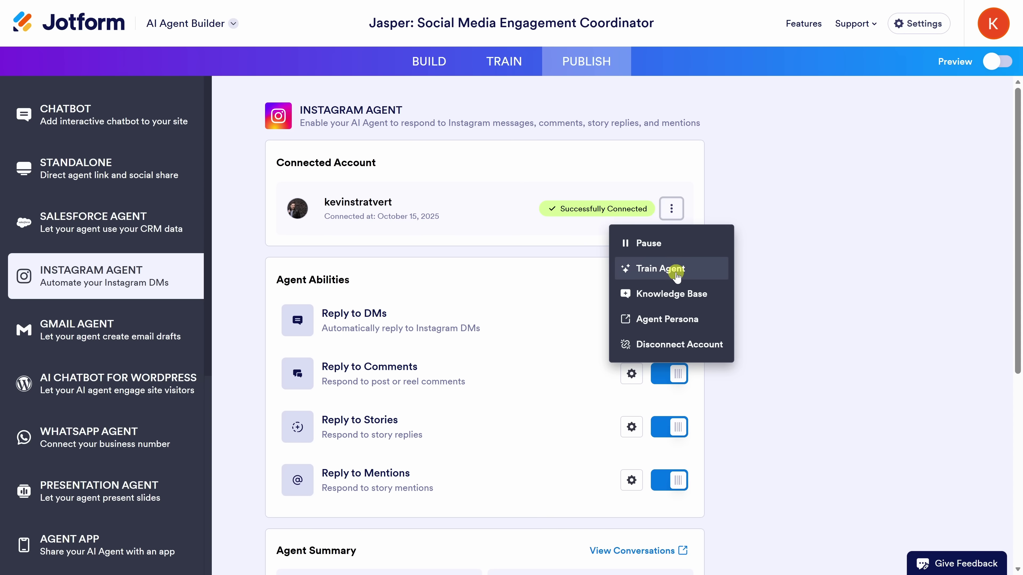
{"action": "left_click", "coordinate": [691, 298]}
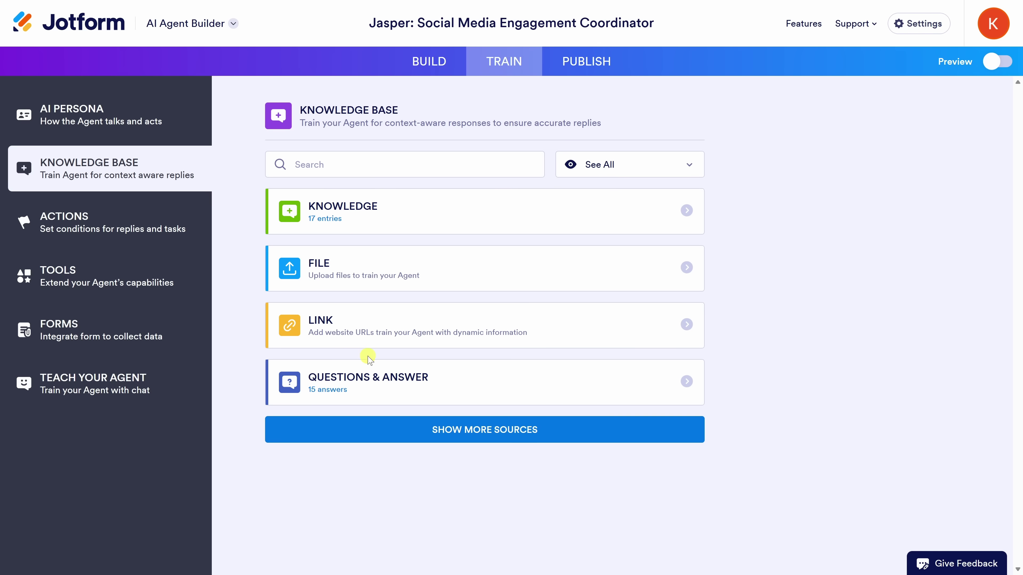
Open the connected account's agent persona and review its tone of voice options, conversation style and chat guidelines.
{"action": "left_click", "coordinate": [565, 68]}
{"action": "left_click", "coordinate": [671, 209]}
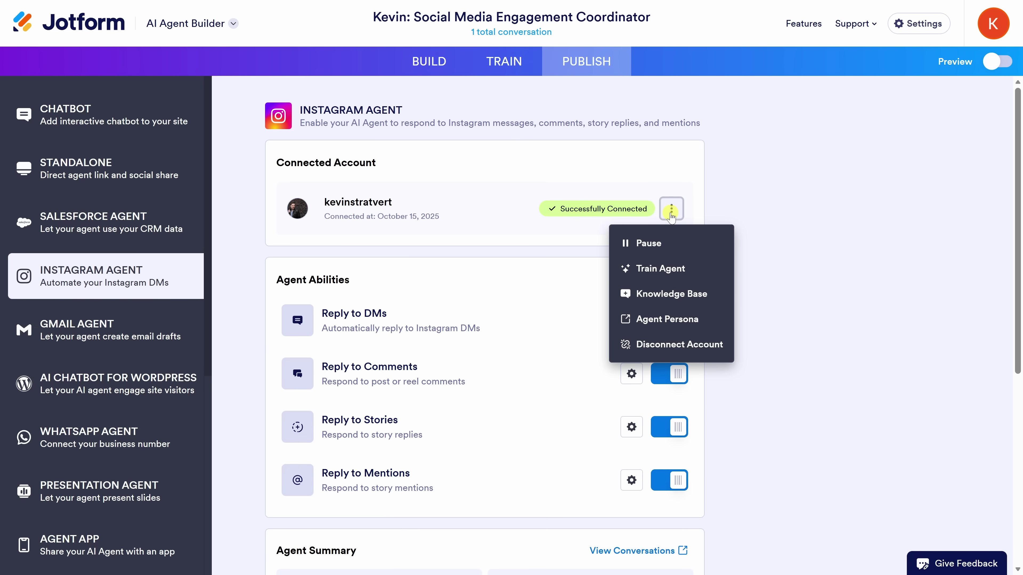
{"action": "left_click", "coordinate": [653, 321]}
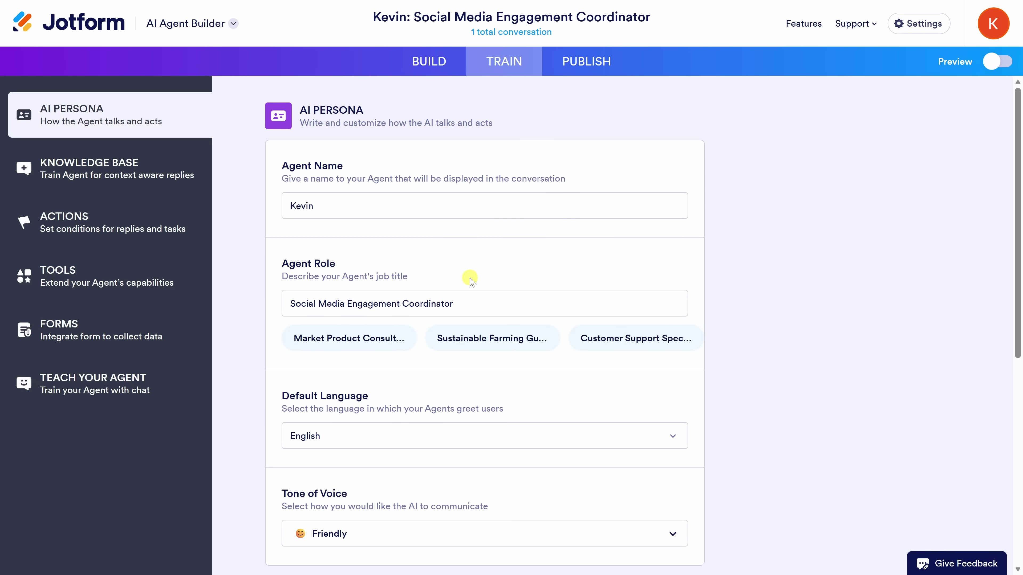
{"action": "scroll", "coordinate": [470, 279], "scroll_direction": "down", "scroll_amount": 6}
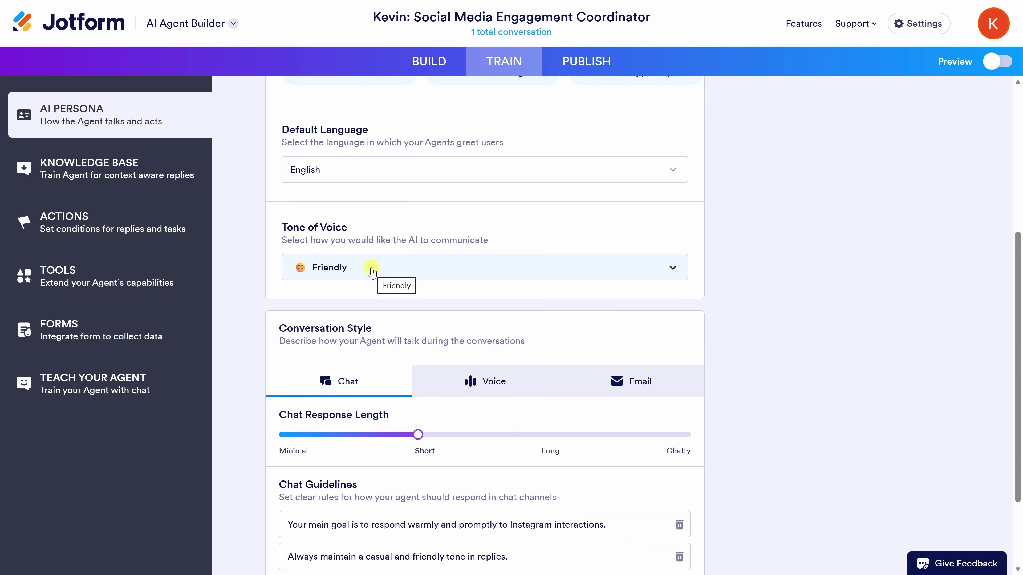
{"action": "left_click", "coordinate": [371, 273]}
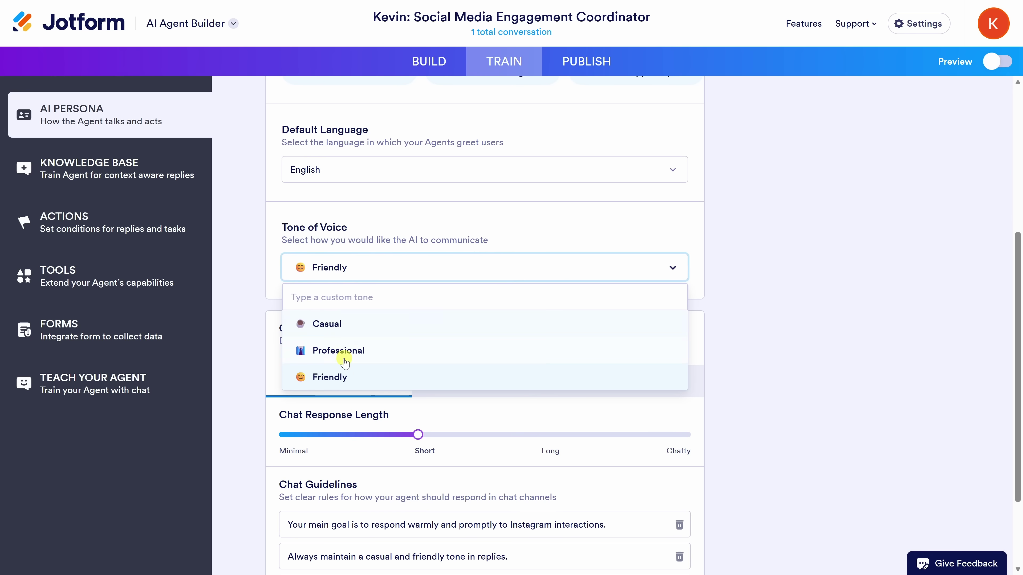
{"action": "left_click", "coordinate": [258, 334]}
{"action": "scroll", "coordinate": [267, 274], "scroll_direction": "down", "scroll_amount": 3}
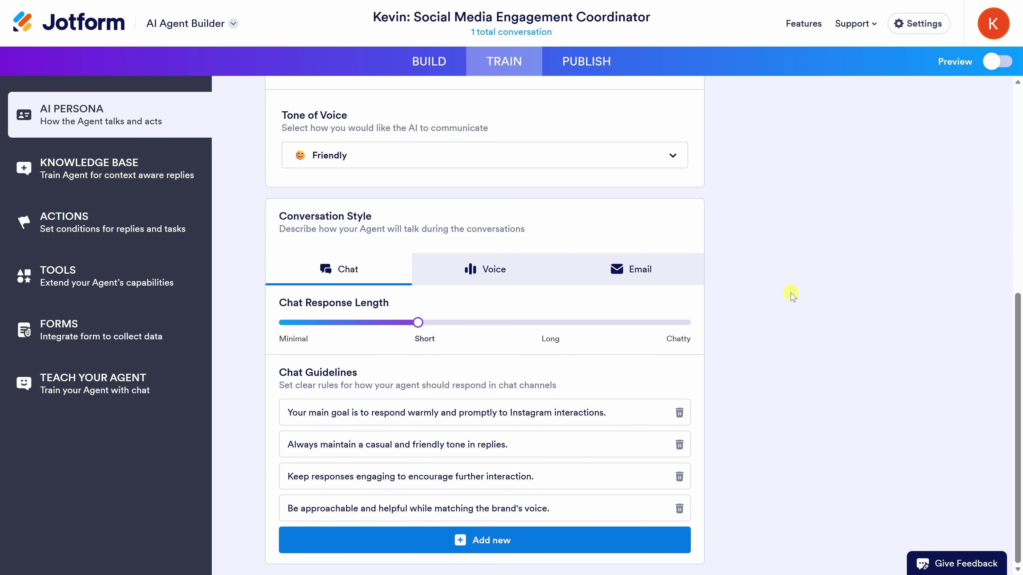
{"action": "scroll", "coordinate": [760, 278], "scroll_direction": "up", "scroll_amount": 8}
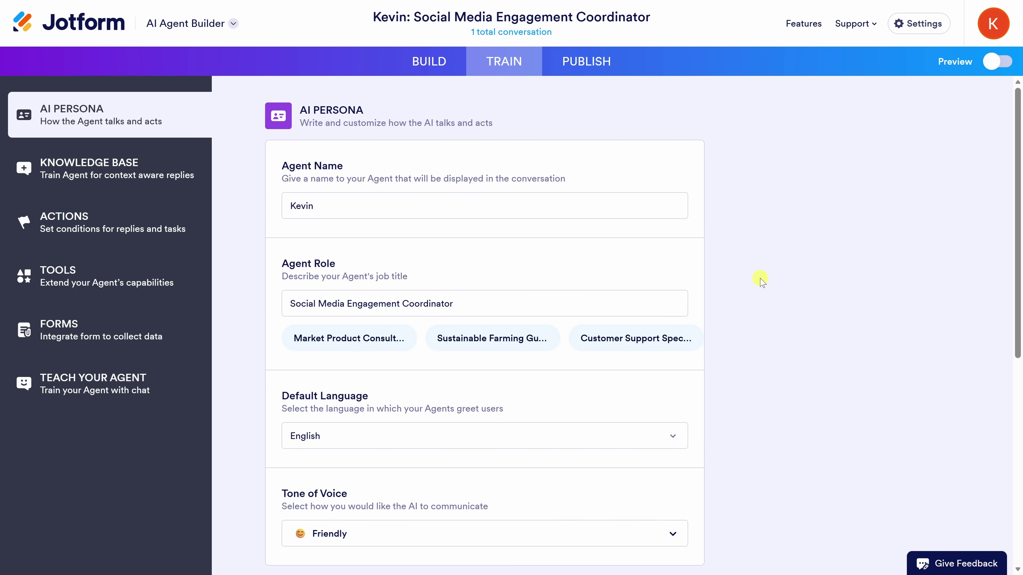
Open the existing Reply to Comments automation of the Instagram agent for editing and apply it to all posts.
{"action": "left_click", "coordinate": [565, 69]}
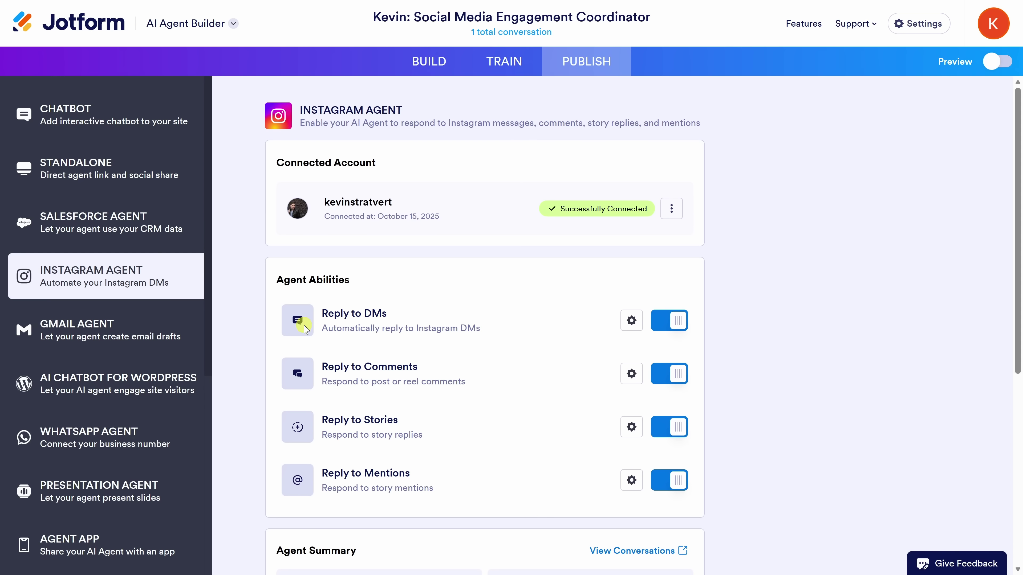
{"action": "left_click", "coordinate": [633, 374]}
{"action": "left_click", "coordinate": [682, 329]}
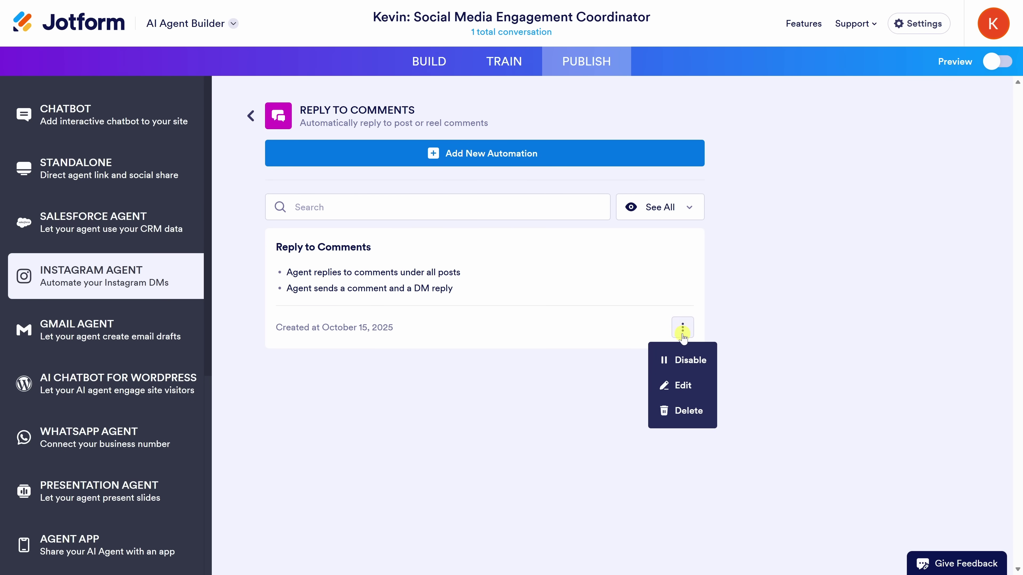
{"action": "left_click", "coordinate": [685, 386]}
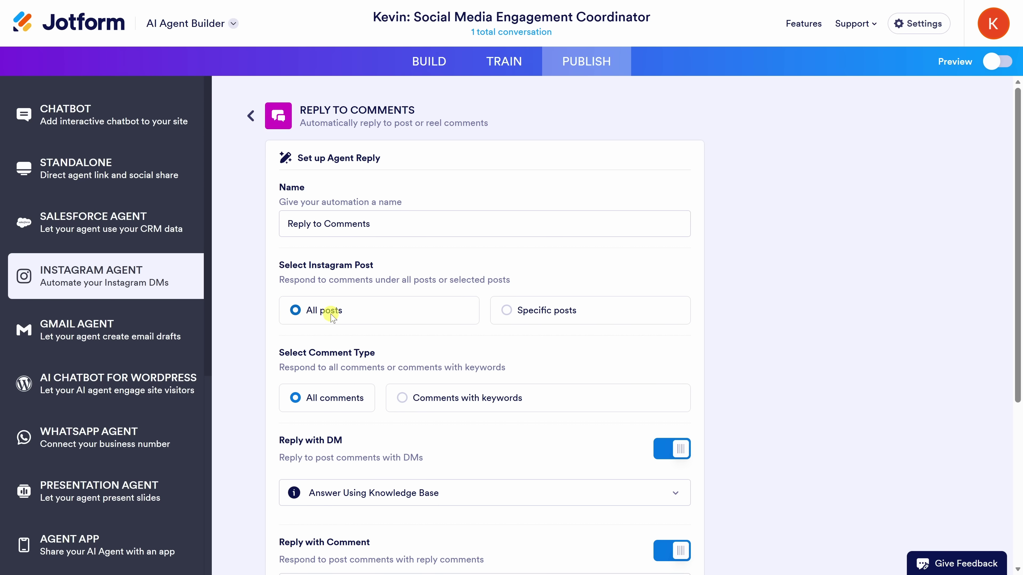
{"action": "left_click", "coordinate": [515, 314]}
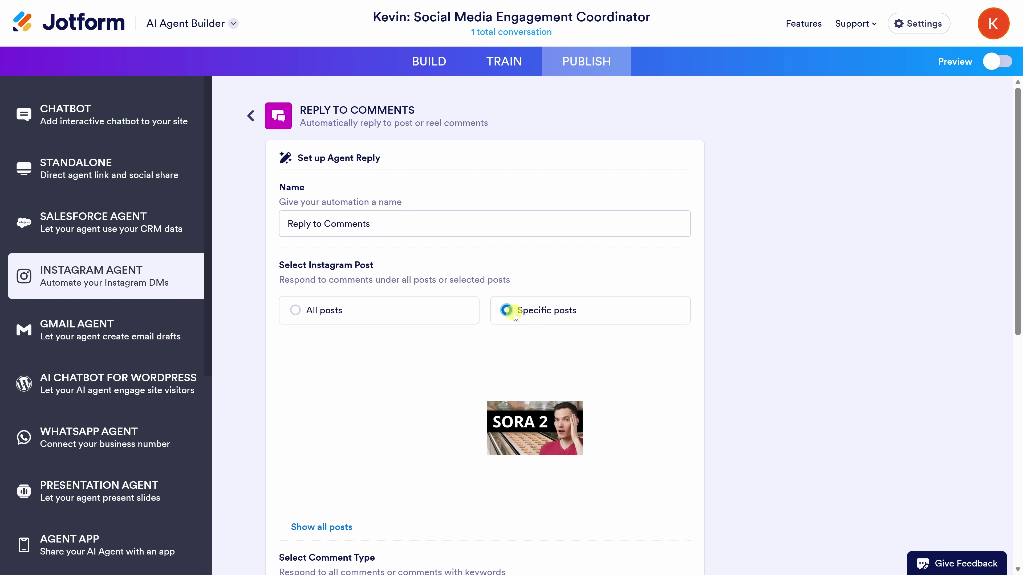
{"action": "left_click", "coordinate": [336, 316]}
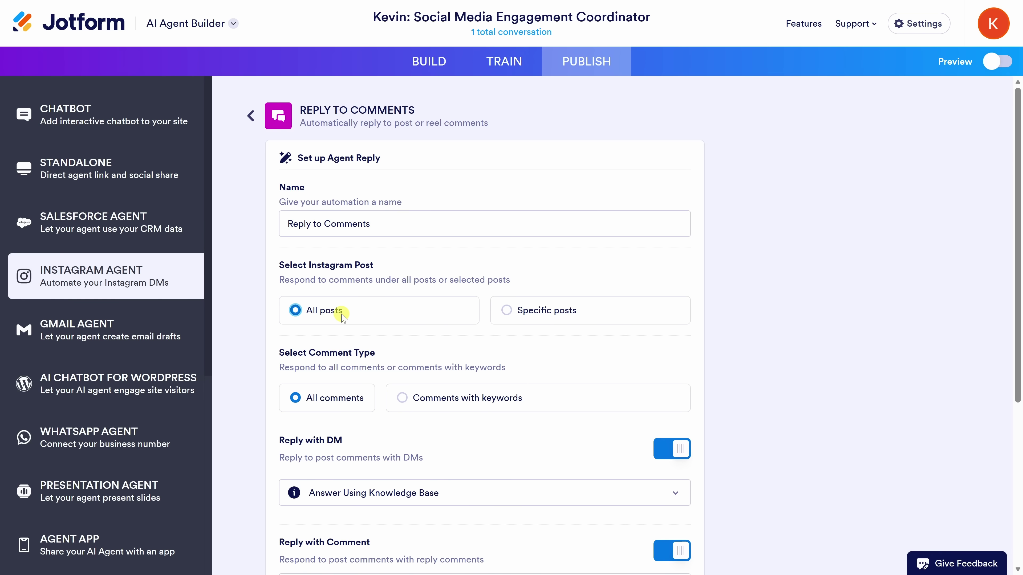
Restrict the automation to comments with keywords and add the keyword "newsletter".
{"action": "scroll", "coordinate": [340, 320], "scroll_direction": "down", "scroll_amount": 2}
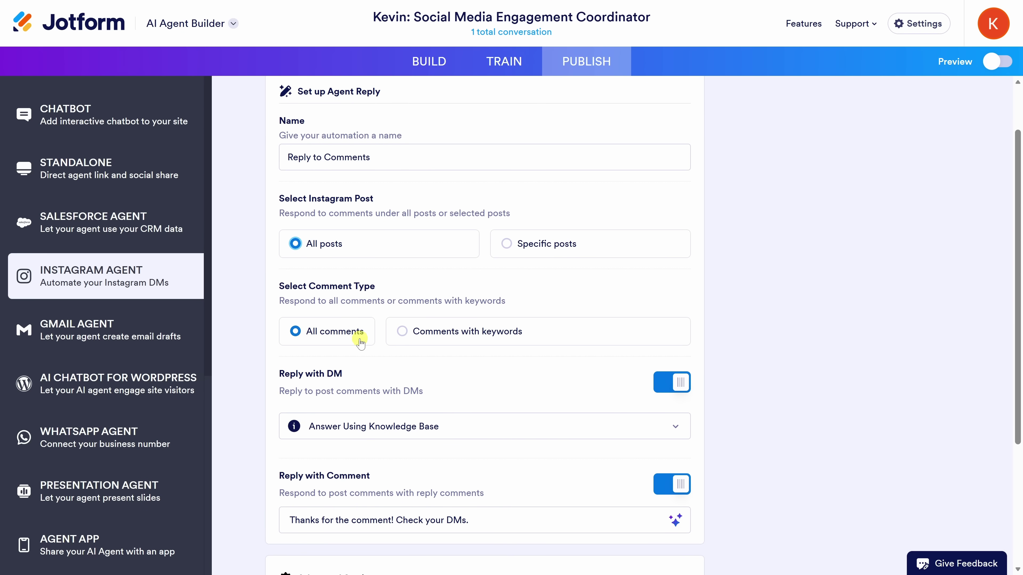
{"action": "left_click", "coordinate": [406, 339]}
{"action": "scroll", "coordinate": [402, 334], "scroll_direction": "down", "scroll_amount": 2}
{"action": "left_click", "coordinate": [370, 327]}
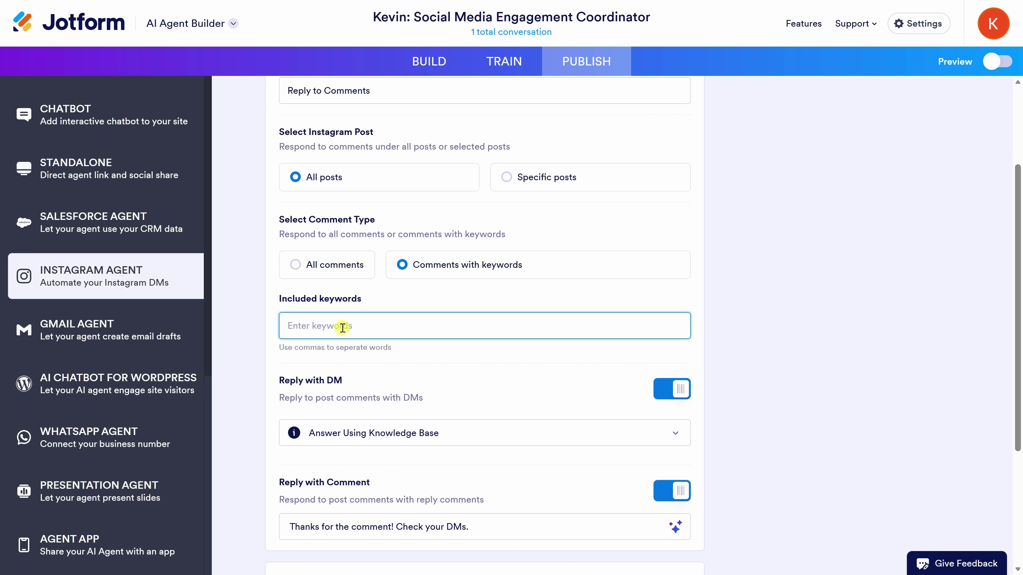
{"action": "type", "text": "newsletter"}
{"action": "key", "text": "Return"}
Set the DM reply to Say Exactly with the message "Sign up for our newsletter at:" followed by the newsletter's web address.
{"action": "scroll", "coordinate": [407, 322], "scroll_direction": "down", "scroll_amount": 3}
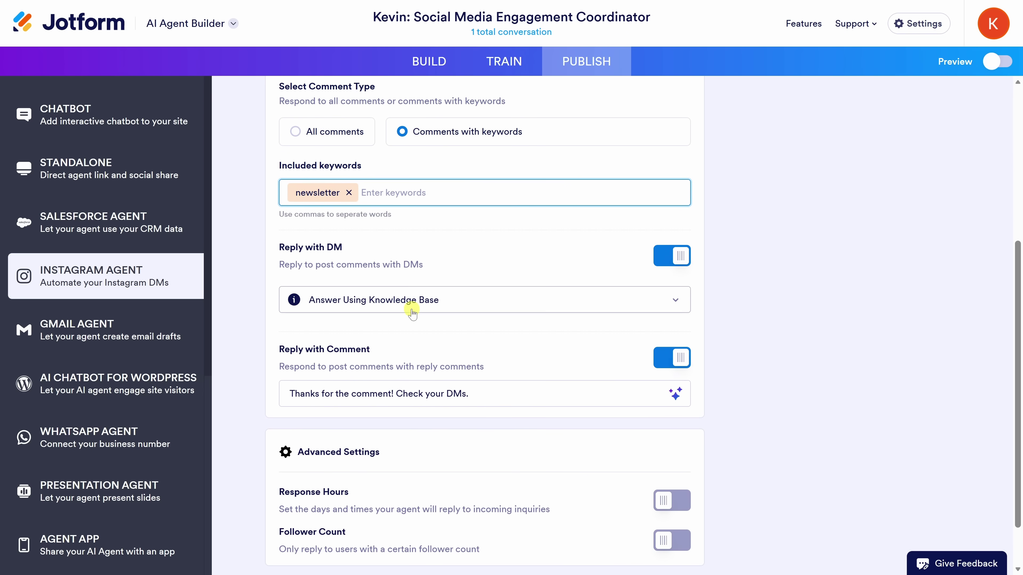
{"action": "left_click", "coordinate": [492, 300]}
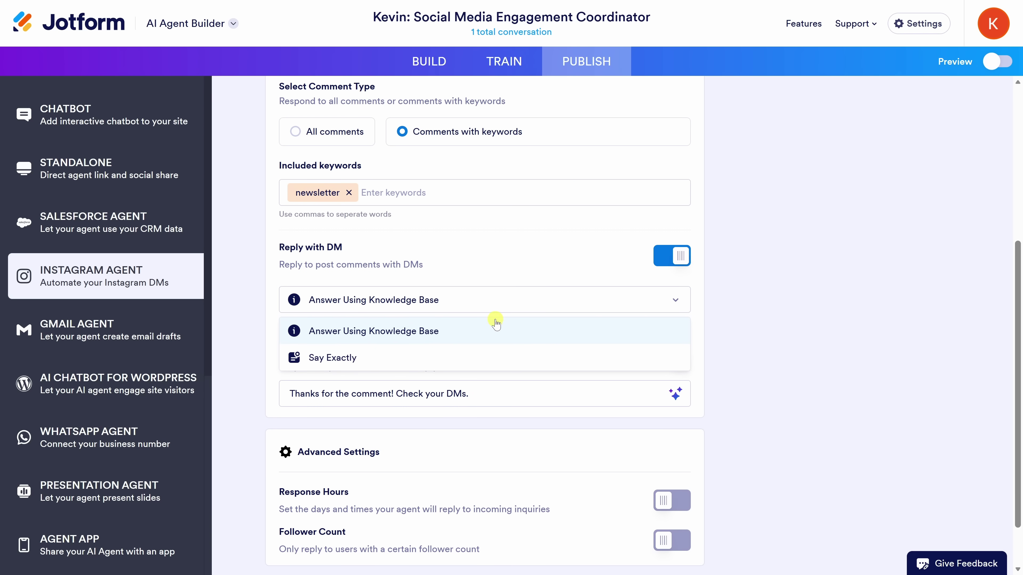
{"action": "left_click", "coordinate": [357, 359]}
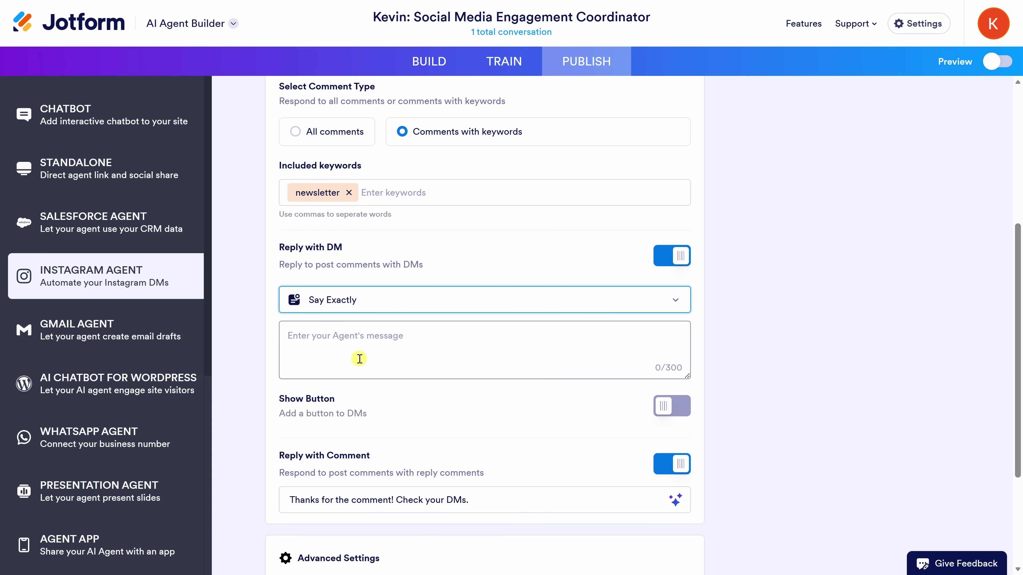
{"action": "left_click", "coordinate": [369, 336]}
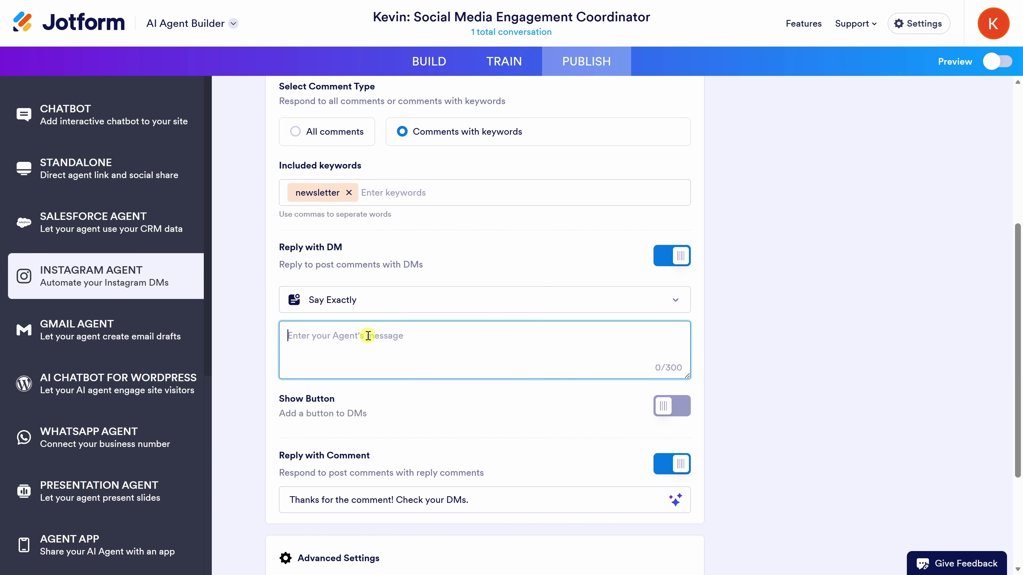
{"action": "type", "text": "Sign up for our newsletter at: https://newsletter.kevinstratvert.com"}
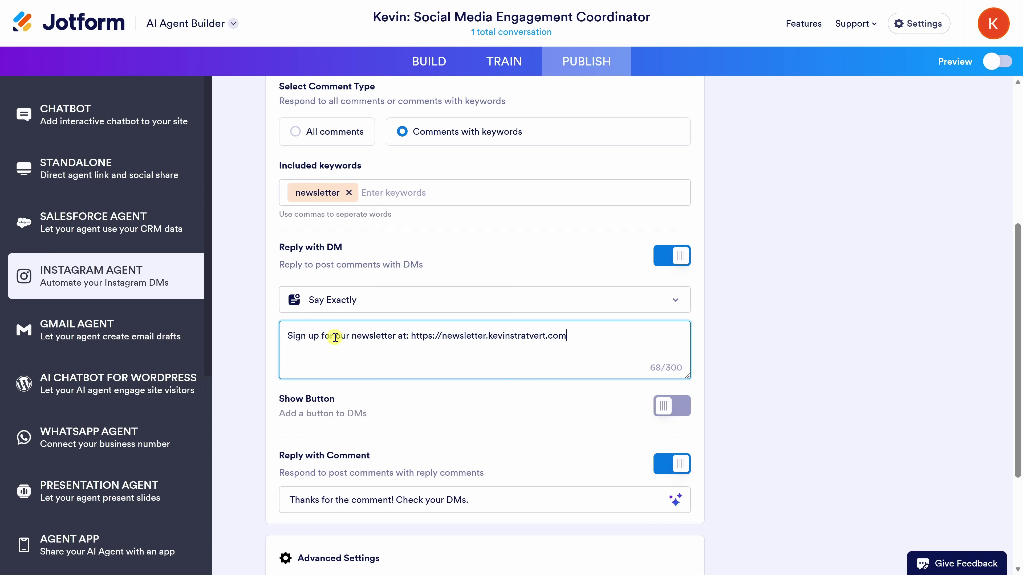
Turn on Response Hours in the comment automation's advanced settings.
{"action": "scroll", "coordinate": [625, 335], "scroll_direction": "down", "scroll_amount": 3}
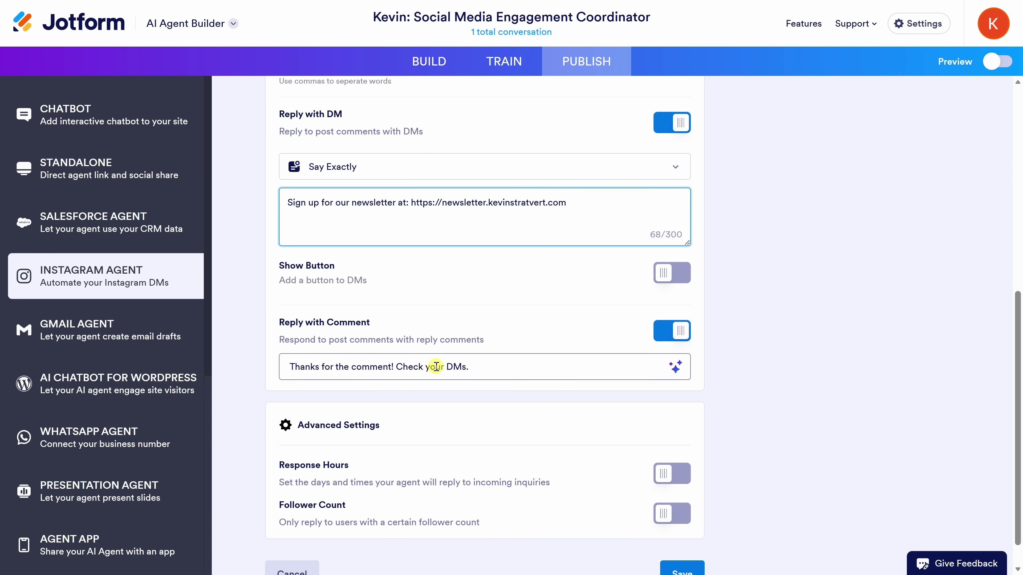
{"action": "scroll", "coordinate": [467, 367], "scroll_direction": "down", "scroll_amount": 1}
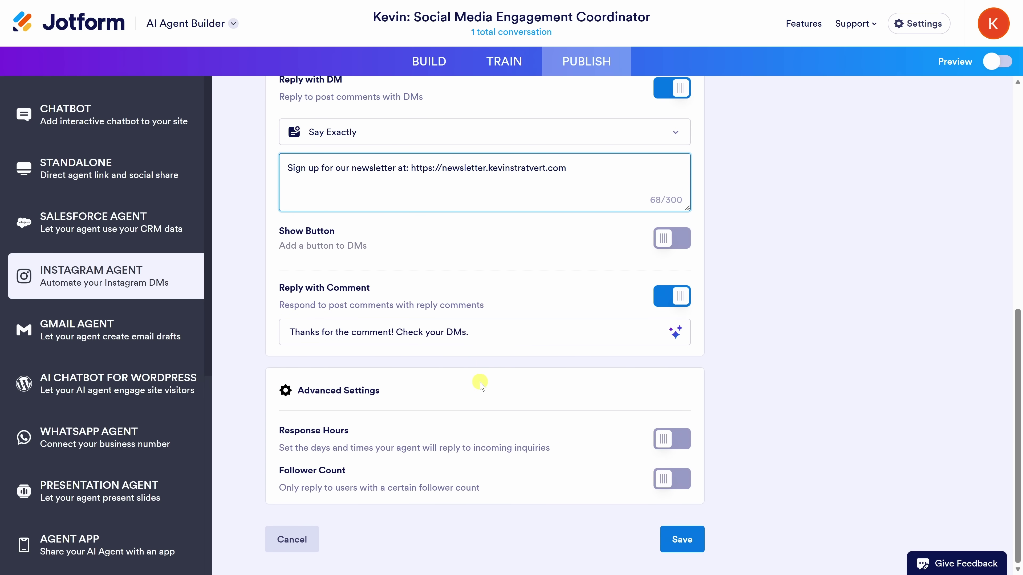
{"action": "left_click", "coordinate": [671, 441]}
{"action": "scroll", "coordinate": [672, 441], "scroll_direction": "down", "scroll_amount": 5}
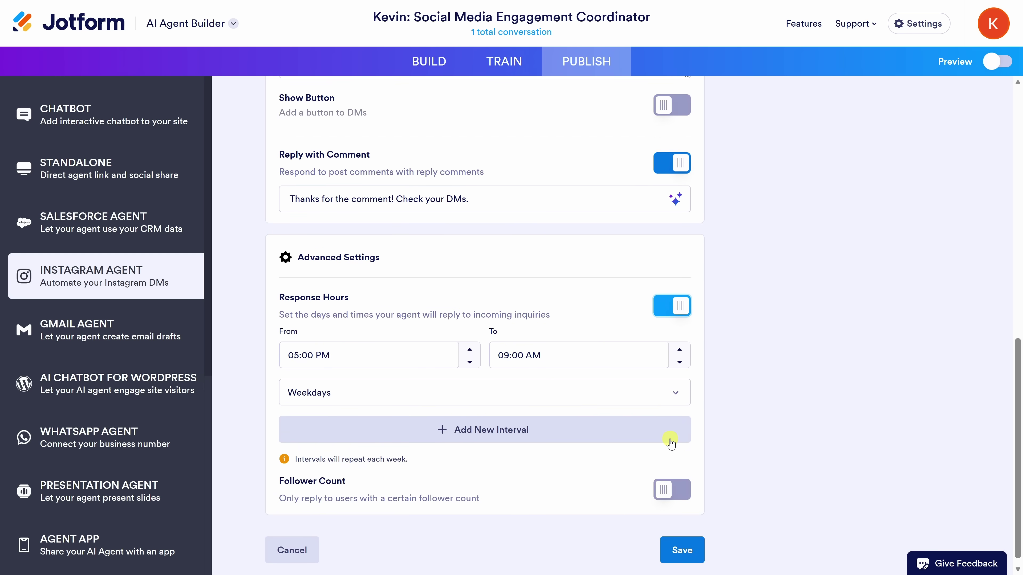
{"action": "left_click", "coordinate": [376, 349]}
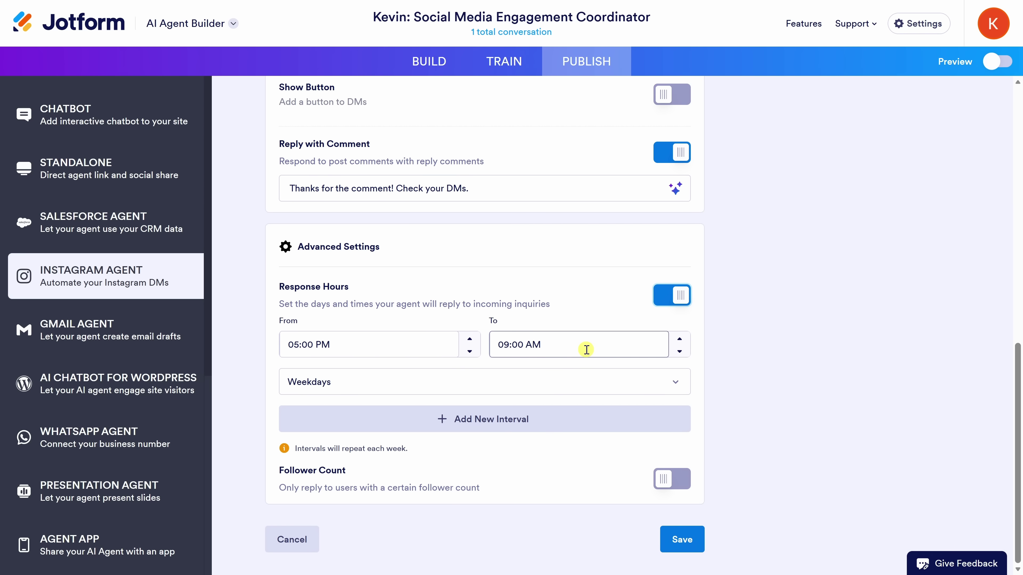
Save the comment reply automation with its keyword, DM message and response hours.
{"action": "left_click", "coordinate": [682, 542]}
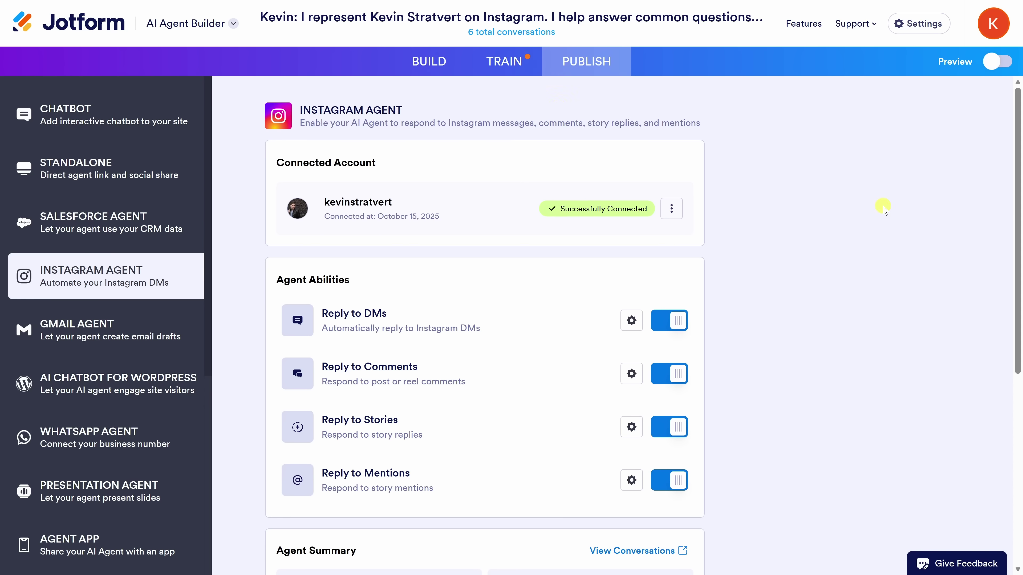
Preview the Instagram agent and send it the test question "Do you have a Discord?".
{"action": "left_click", "coordinate": [994, 63]}
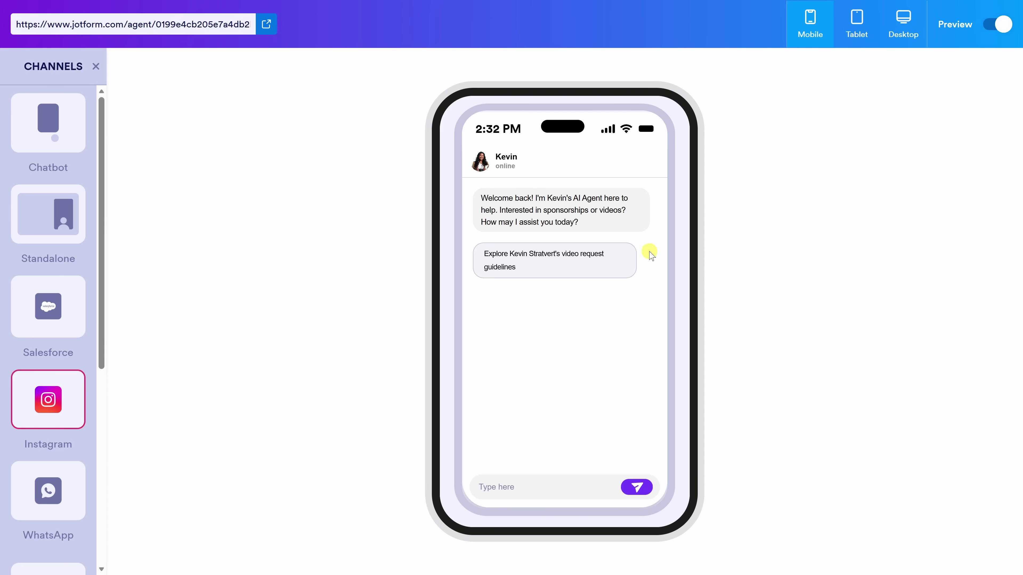
{"action": "left_click", "coordinate": [523, 489]}
{"action": "type", "text": "Do you have a Discord?"}
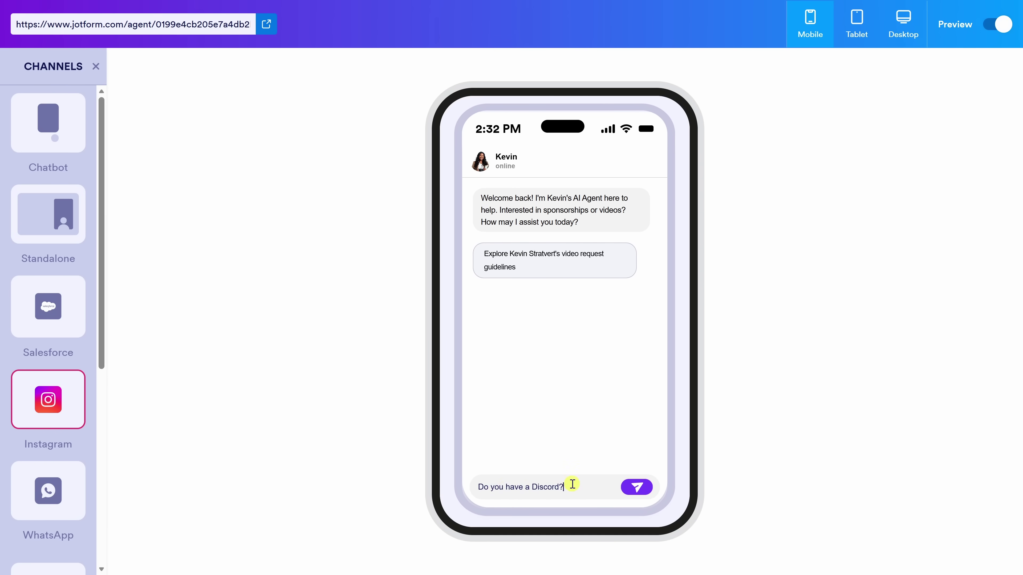
{"action": "left_click", "coordinate": [637, 486]}
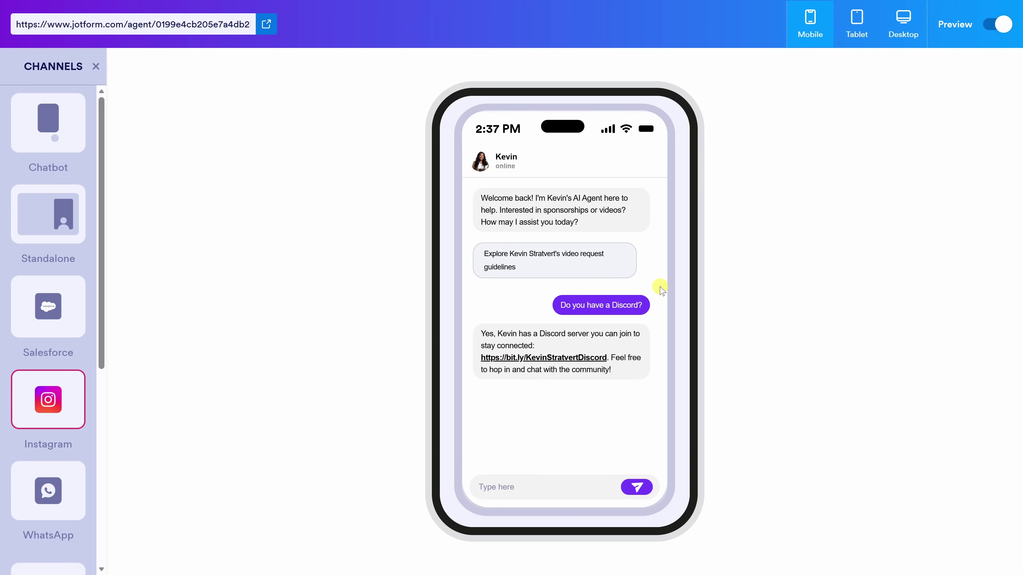
Leave the preview and check the Instagram agent's Agent Summary.
{"action": "left_click", "coordinate": [993, 26]}
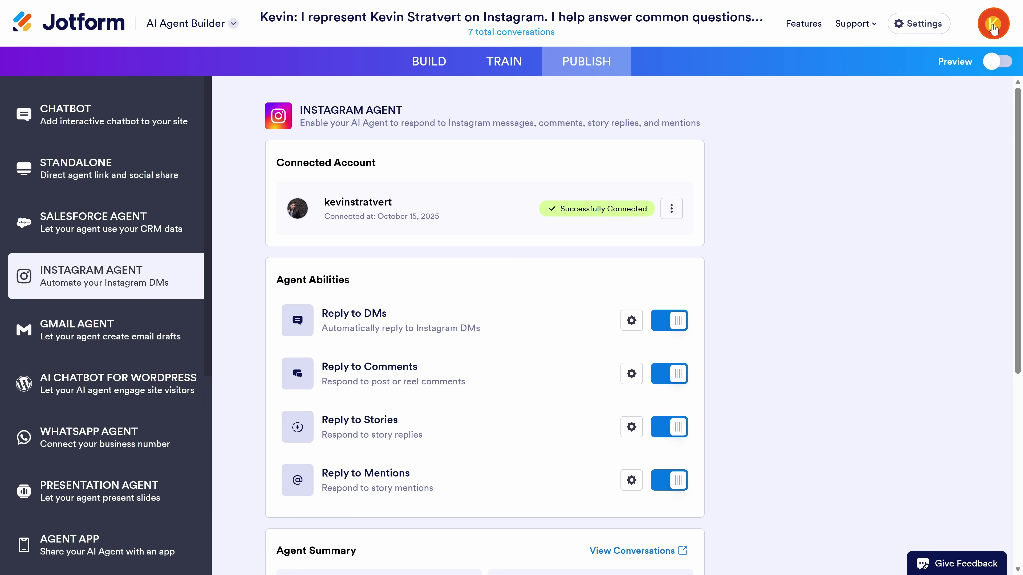
{"action": "scroll", "coordinate": [898, 167], "scroll_direction": "down", "scroll_amount": 6}
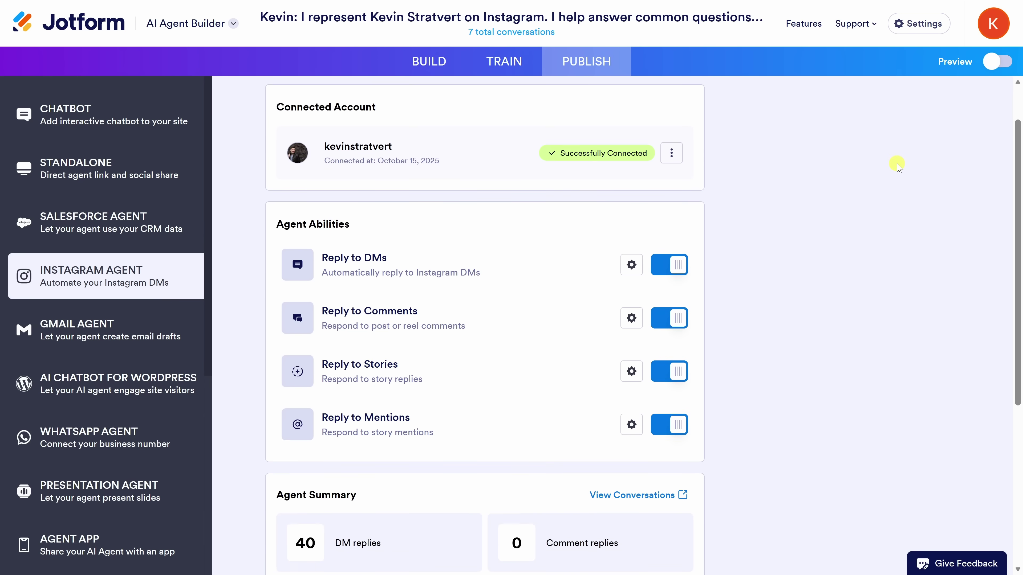